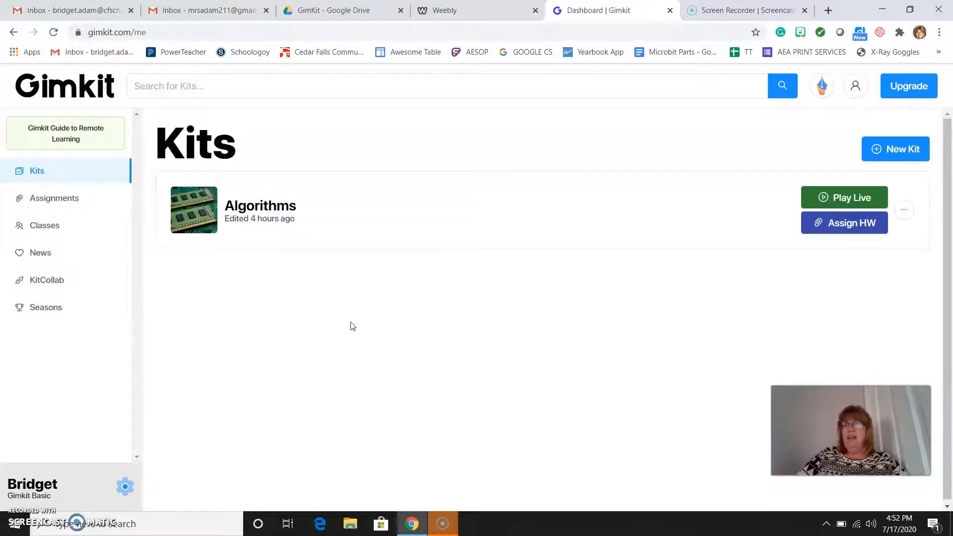
Search the kit library for microbits and preview the first result, the Microbit kit.
right_click(259, 94)
left_click(259, 93)
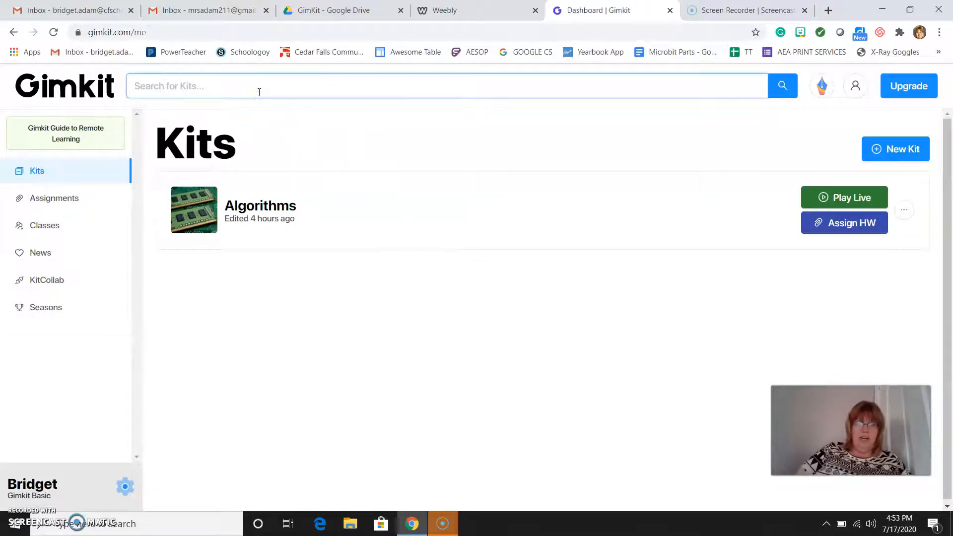
type("microbits")
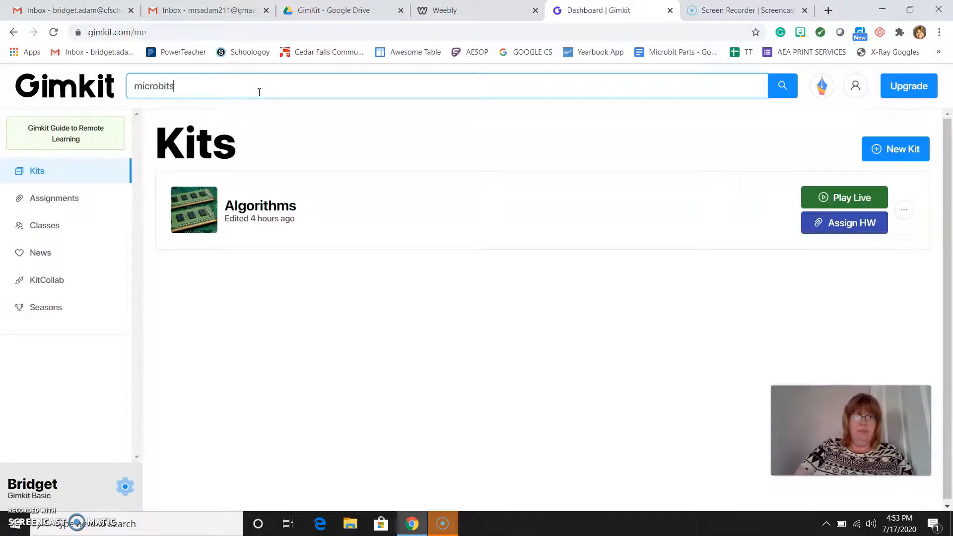
key("Return")
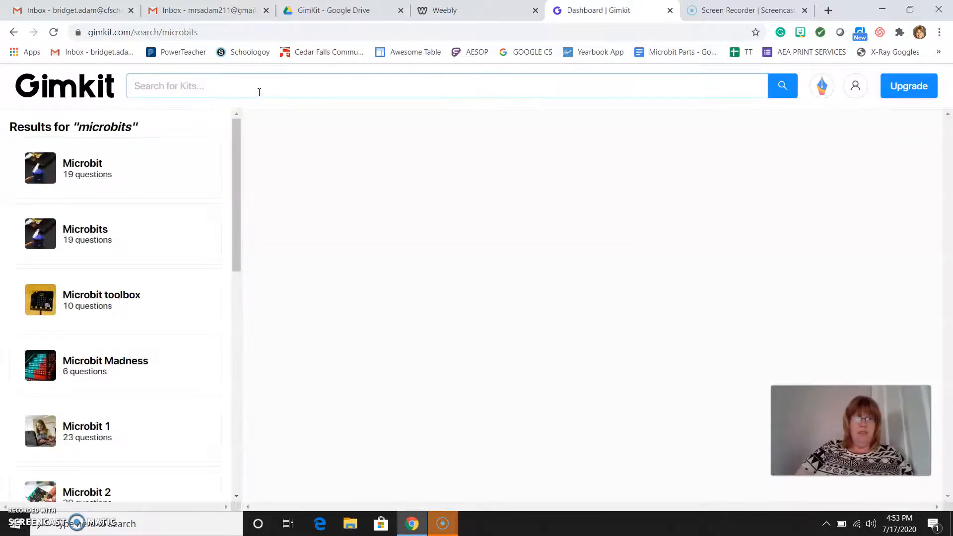
left_click(113, 172)
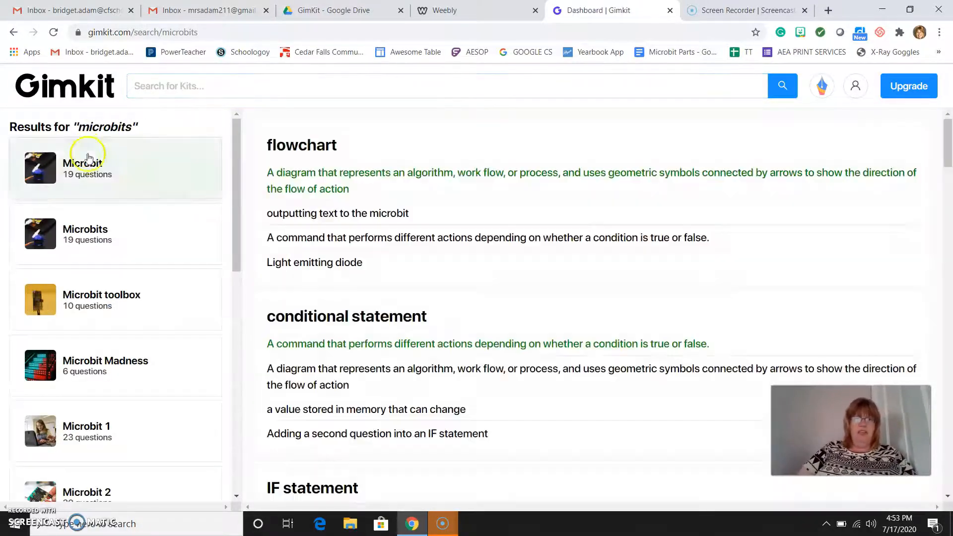
Examine the microbits search results by previewing the questions of several kits, including Microbit Basics and Microbit.
scroll(113, 196, "down", 3)
left_click(116, 198)
scroll(115, 199, "down", 8)
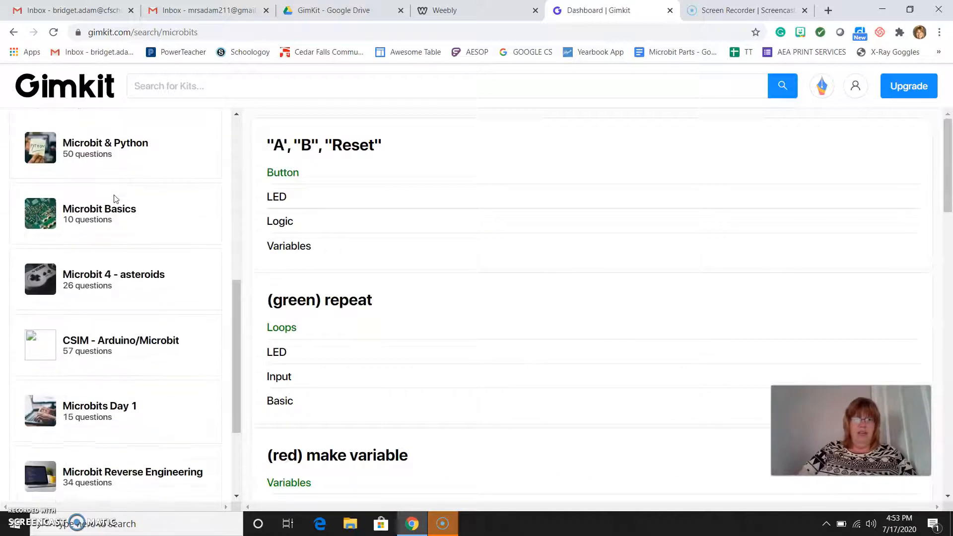
left_click(115, 199)
left_click(115, 198)
scroll(116, 194, "up", 1)
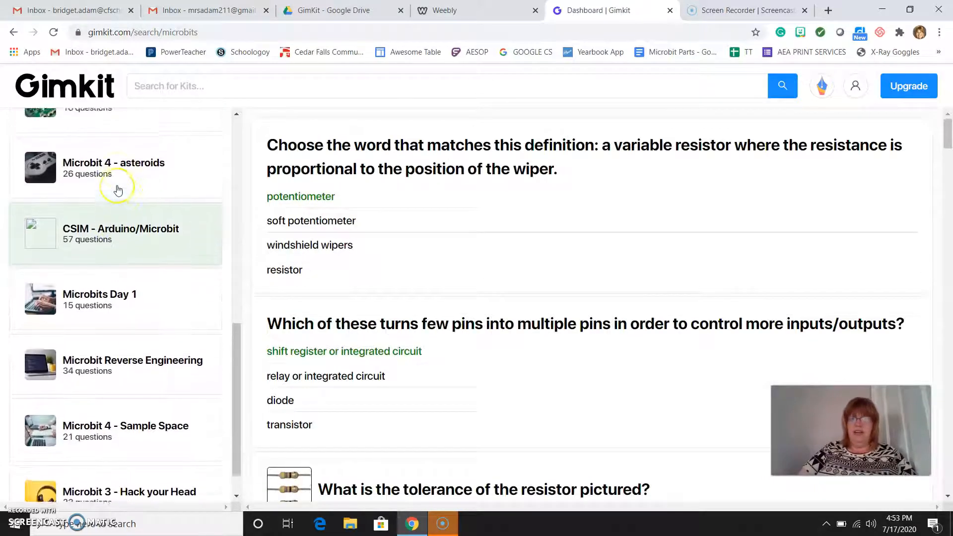
scroll(118, 190, "up", 1)
left_click(118, 190)
scroll(118, 190, "up", 7)
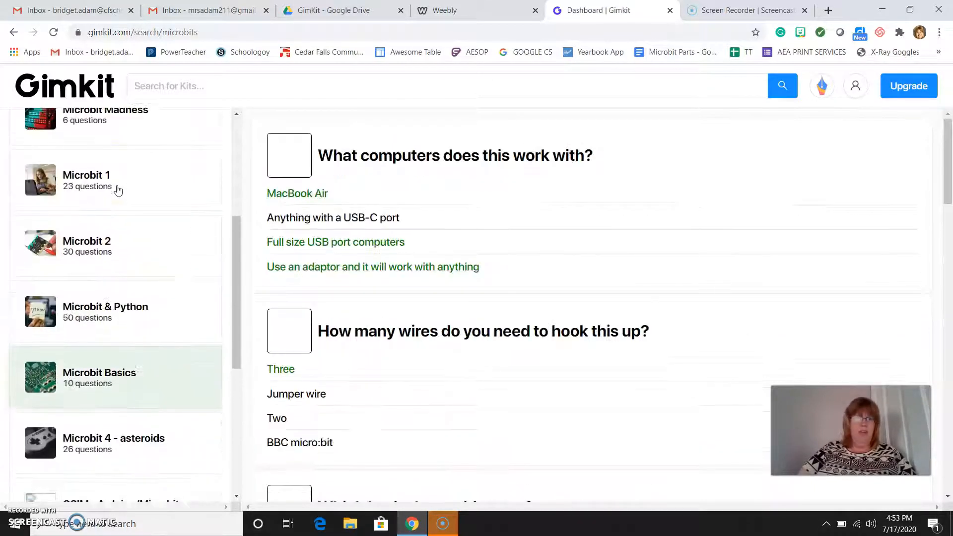
left_click(117, 190)
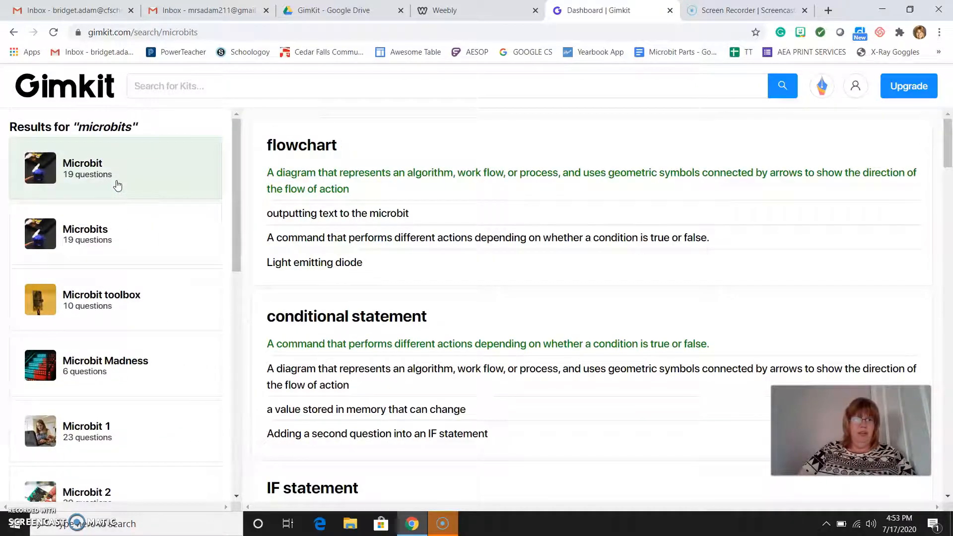
scroll(349, 169, "down", 1)
scroll(347, 172, "down", 6)
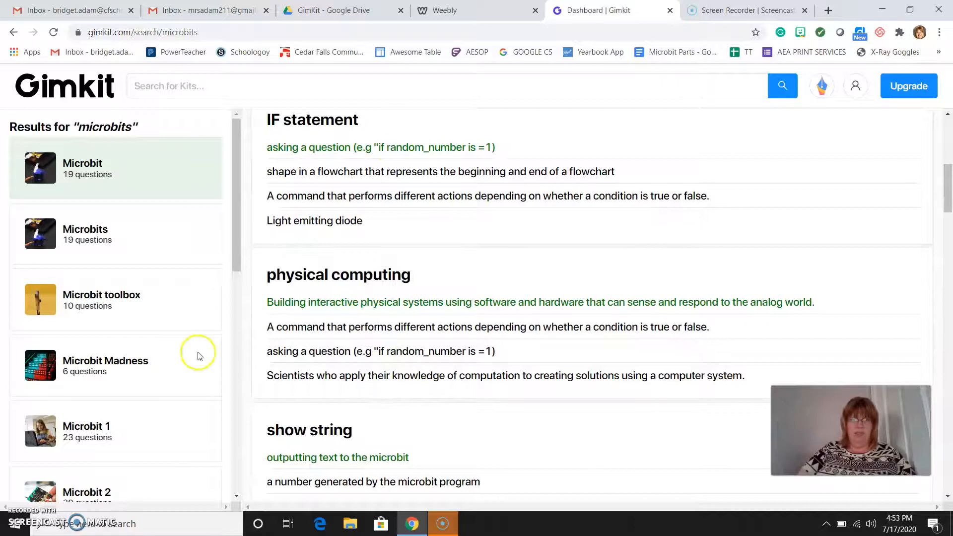
View the Microbit toolbox kit's own page and return to the Kits dashboard.
left_click(138, 319)
left_click(138, 318)
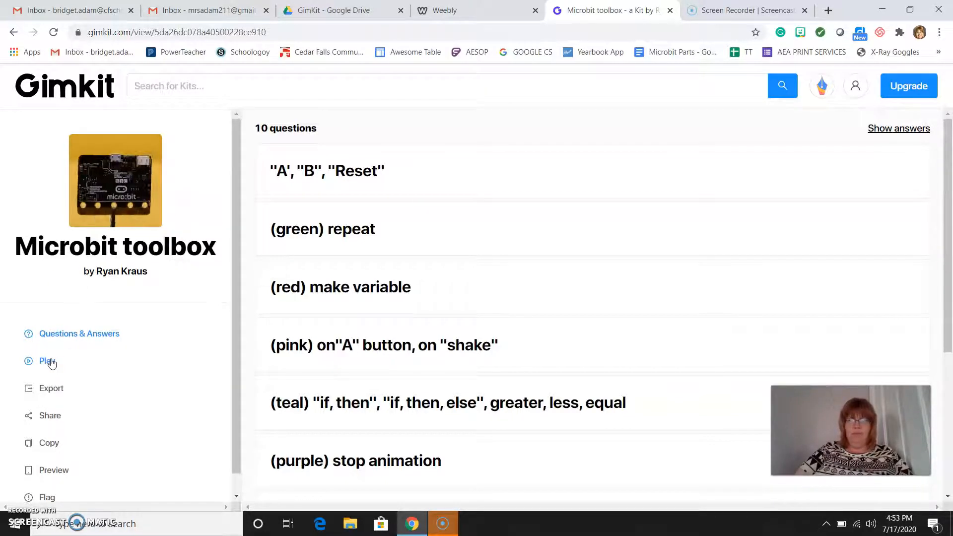
left_click(84, 99)
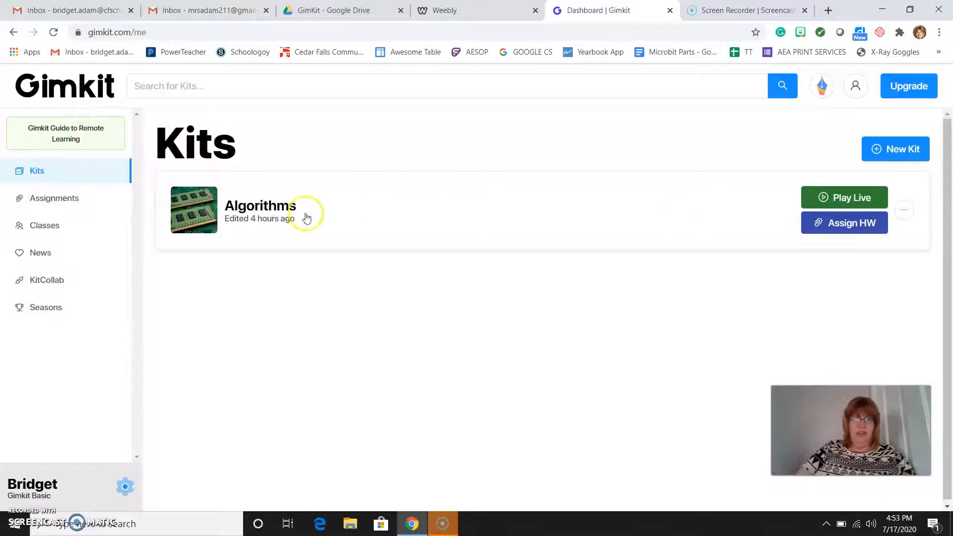
Open the Algorithms kit and reveal the answers to its first two questions.
left_click(277, 207)
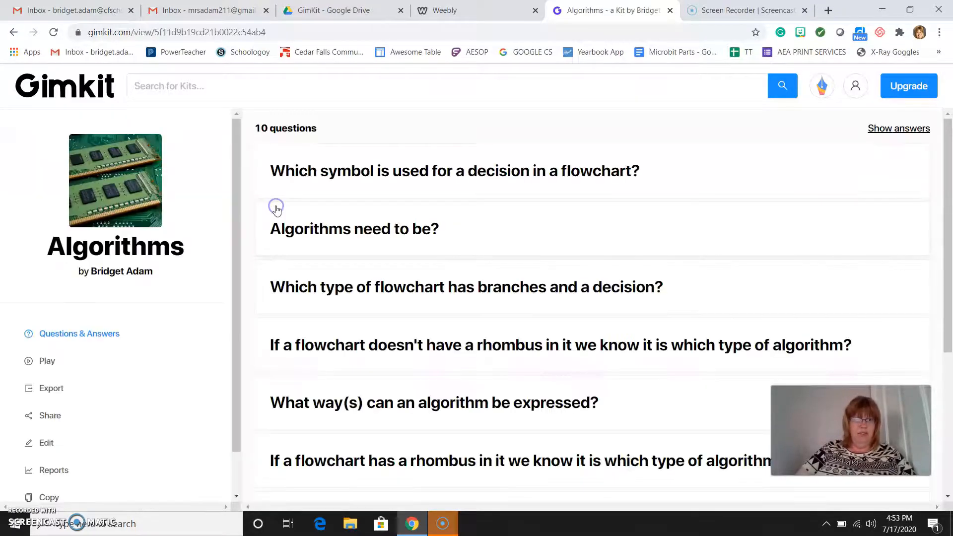
scroll(368, 165, "down", 1)
left_click(366, 166)
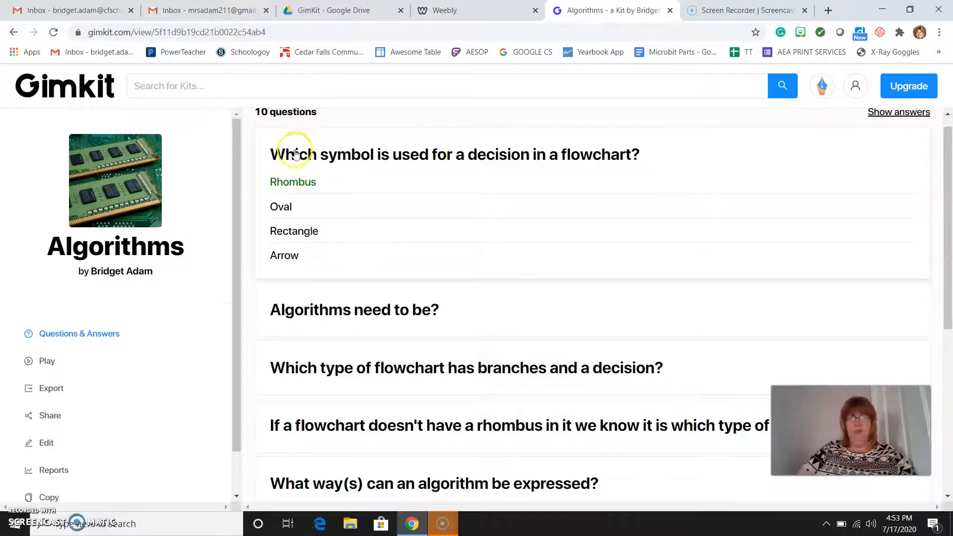
left_click(320, 312)
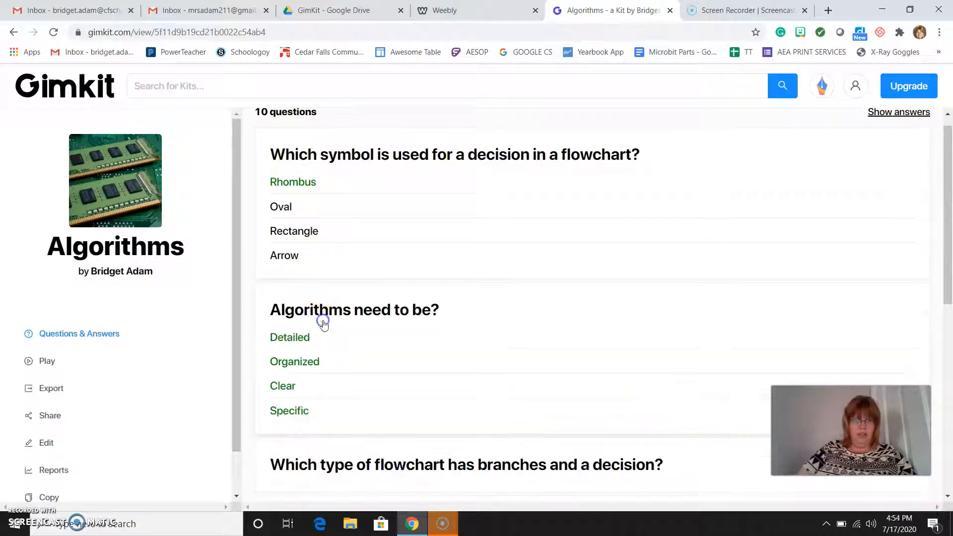
scroll(354, 310, "down", 3)
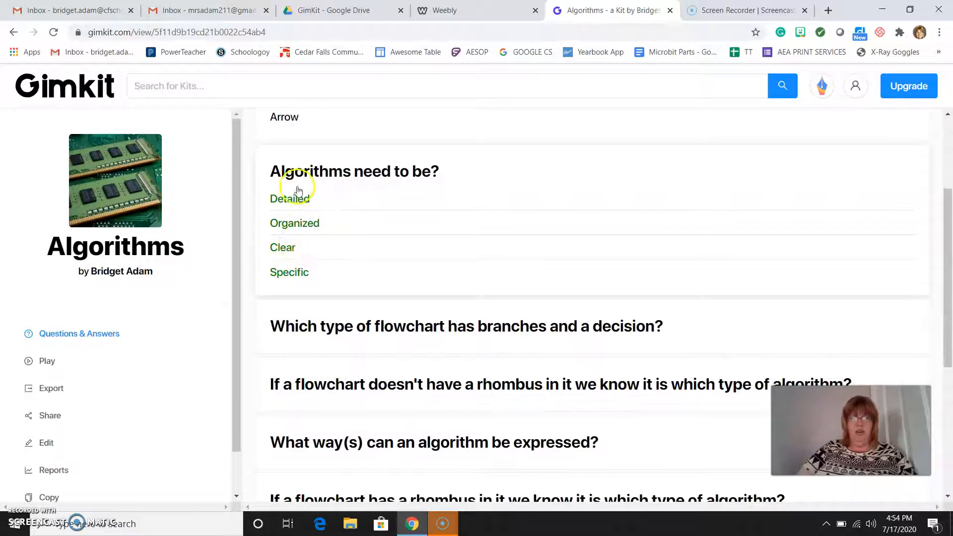
Reveal the answers to the Algorithms questions on branching flowcharts, flowcharts without a rhombus, and flowcharts with one sequence of steps.
scroll(301, 244, "down", 2)
left_click(300, 240)
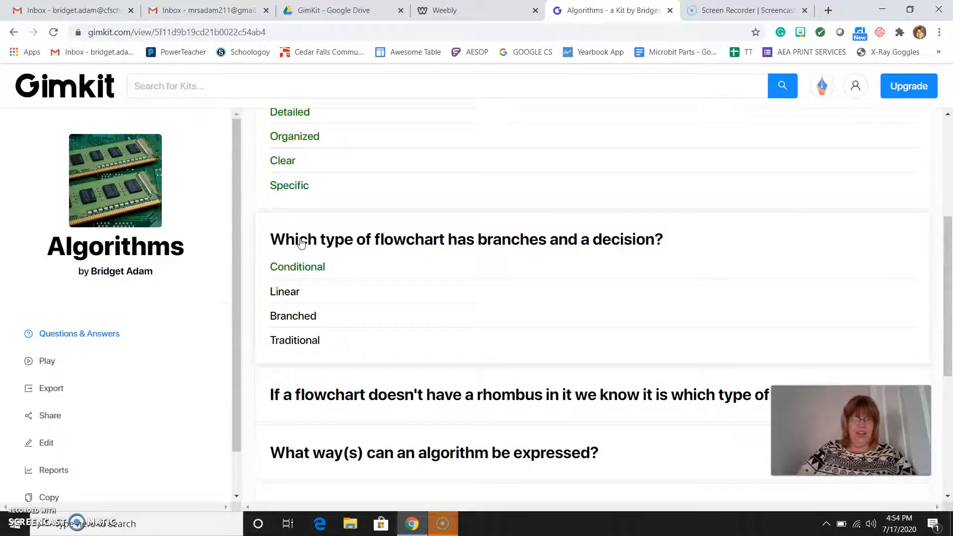
scroll(303, 243, "down", 3)
left_click(304, 268)
scroll(303, 272, "down", 4)
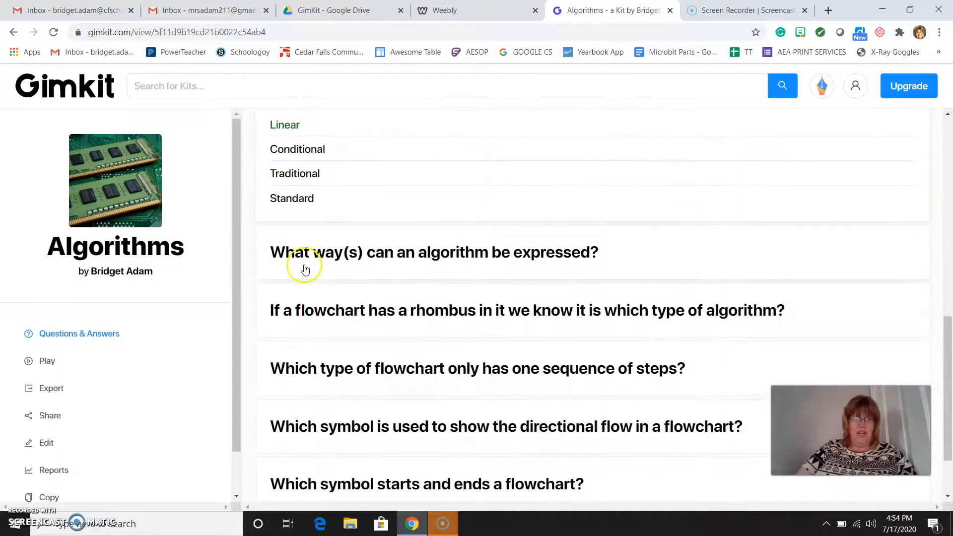
scroll(327, 306, "down", 1)
left_click(327, 306)
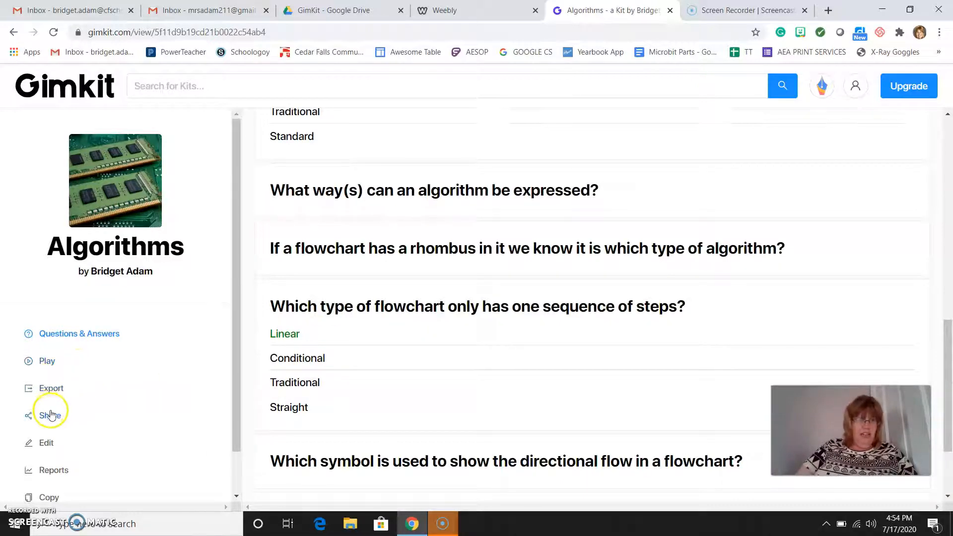
Show the Algorithms kit's sharing options and look over its other available actions.
left_click(50, 415)
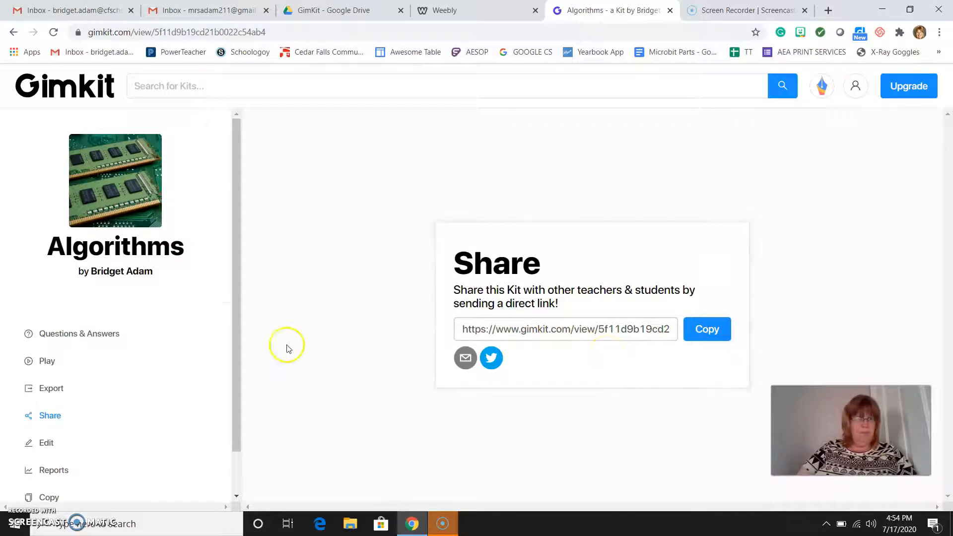
scroll(102, 361, "down", 1)
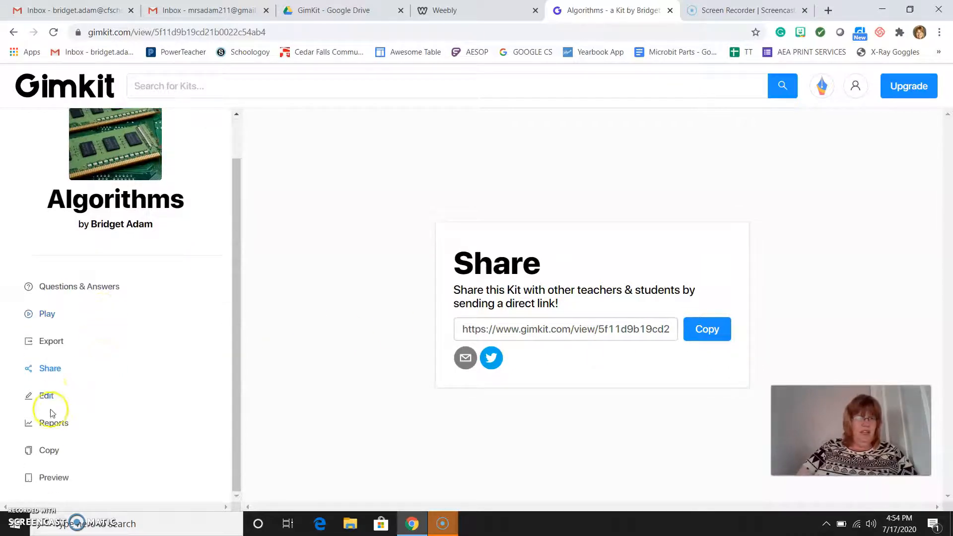
left_click(51, 426)
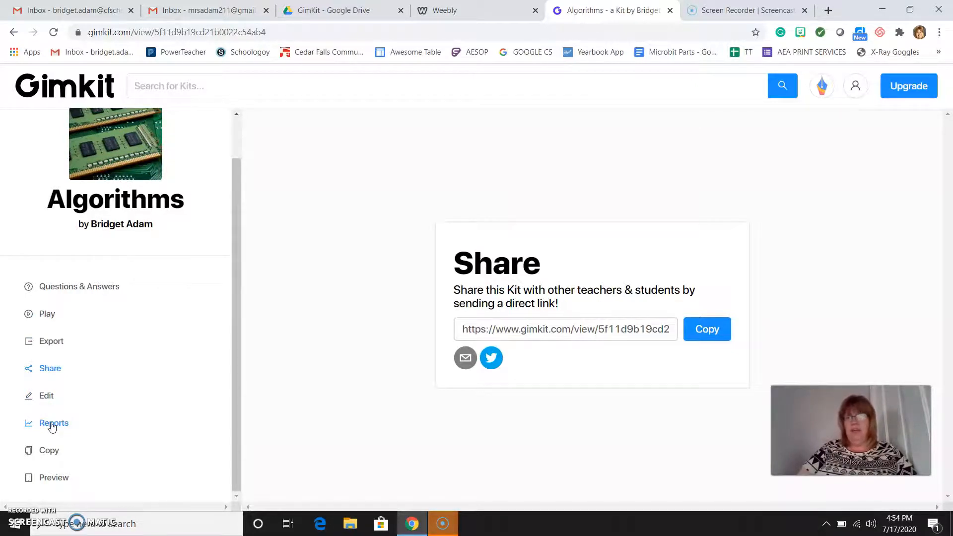
scroll(51, 427, "up", 1)
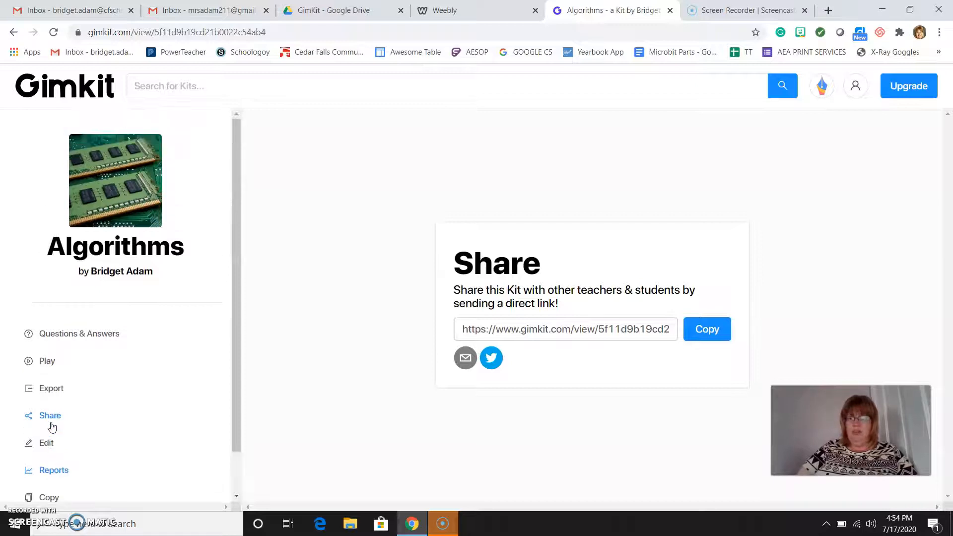
Start hosting the Algorithms kit as a live game and review the mode, game goal and starting cash settings.
left_click(49, 361)
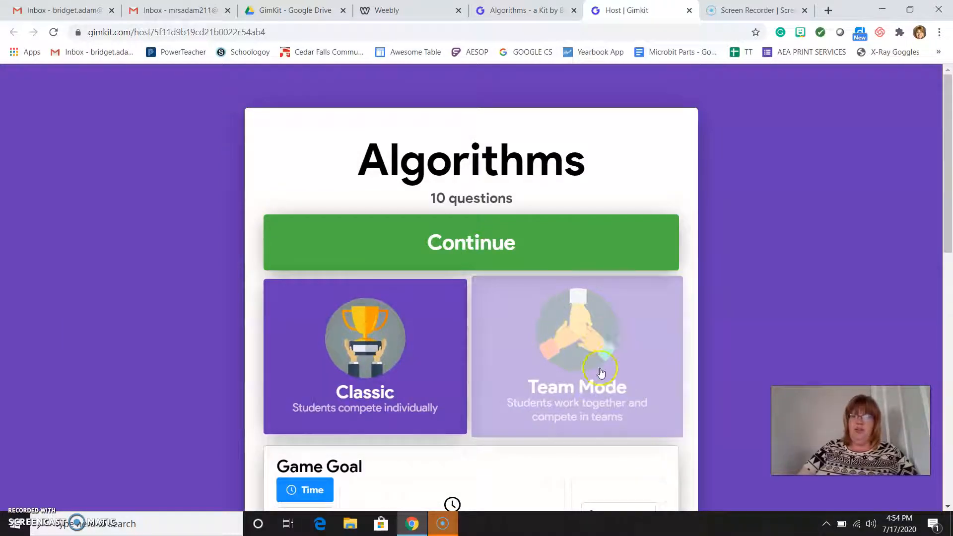
scroll(614, 363, "down", 5)
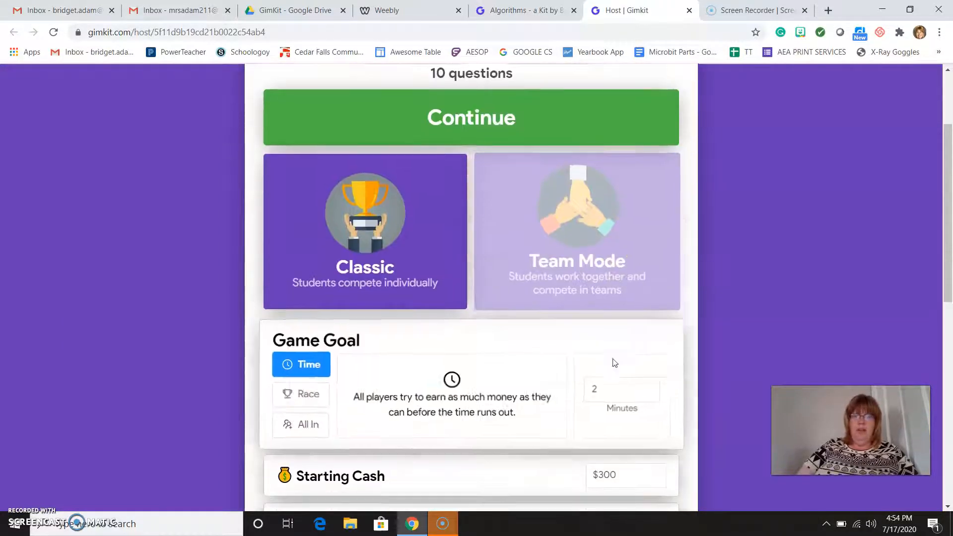
scroll(614, 363, "down", 2)
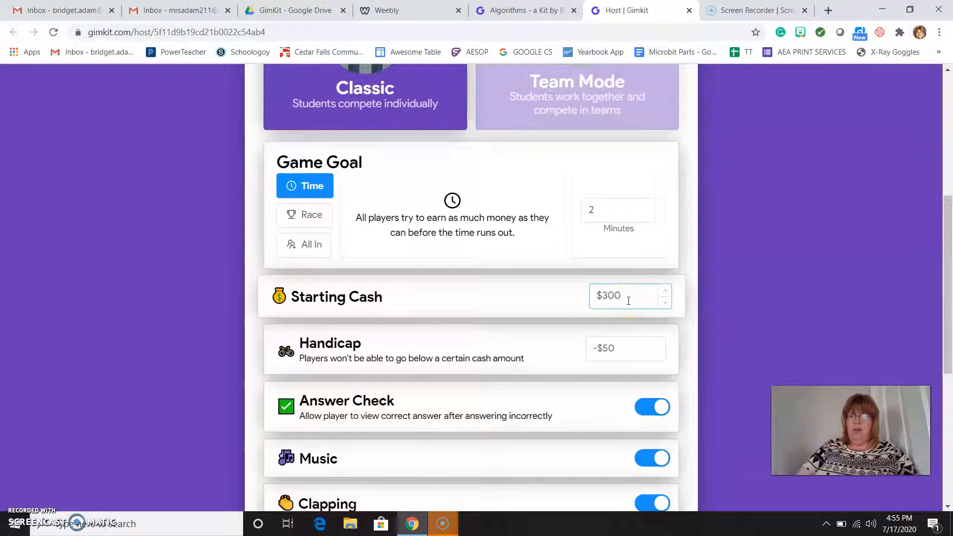
left_click(366, 360)
scroll(365, 353, "down", 4)
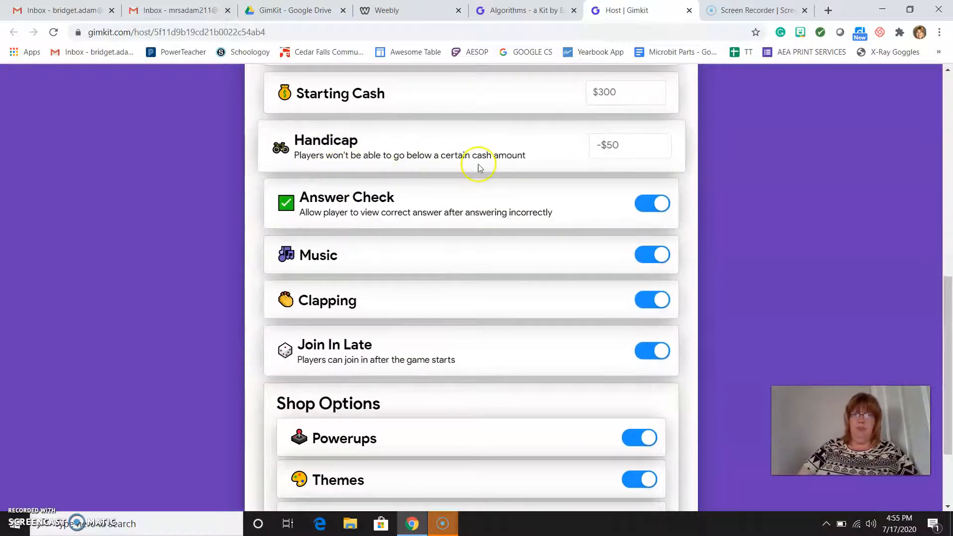
Examine the handicap, answer check, music, clapping, late joining and shop settings of the live game.
left_click(622, 147)
left_click(379, 198)
scroll(379, 199, "down", 1)
scroll(379, 198, "down", 1)
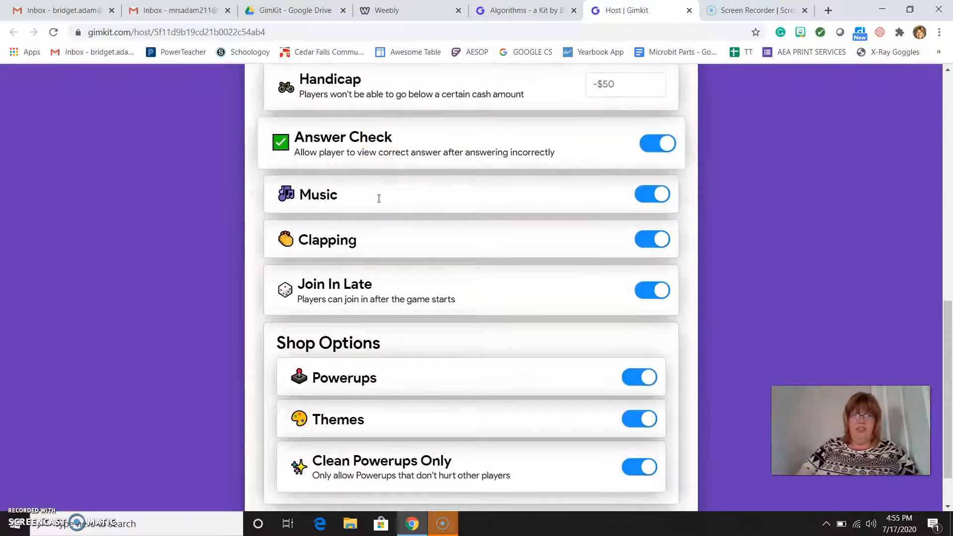
scroll(379, 202, "down", 1)
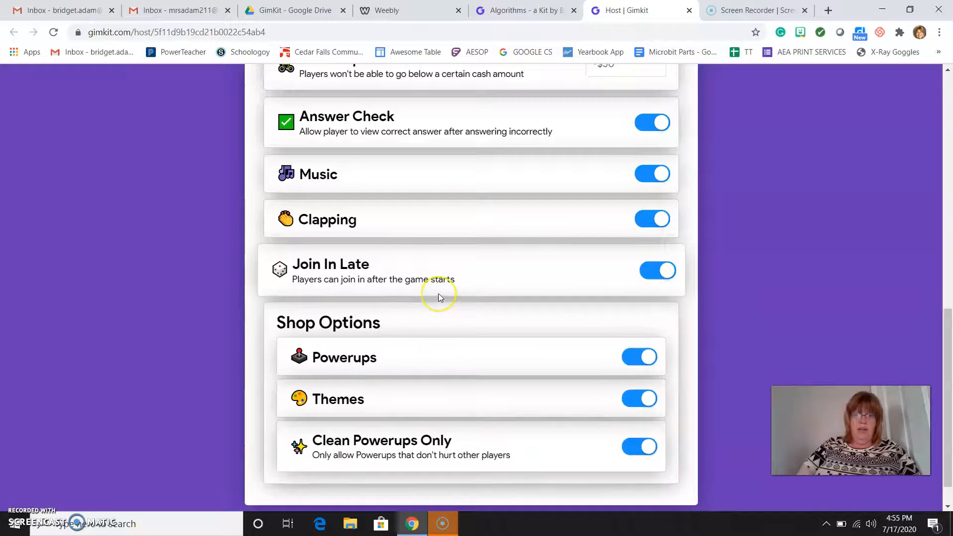
scroll(438, 295, "down", 1)
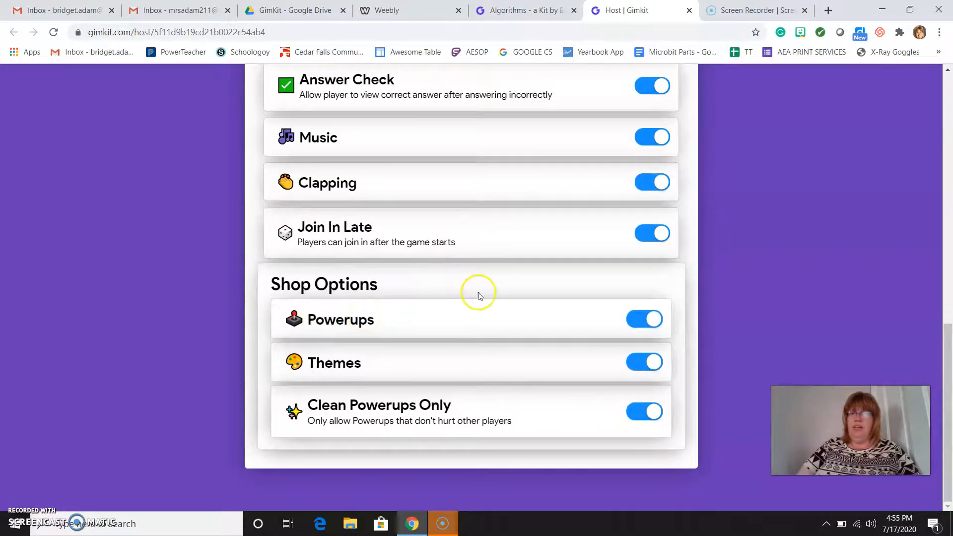
scroll(478, 292, "up", 6)
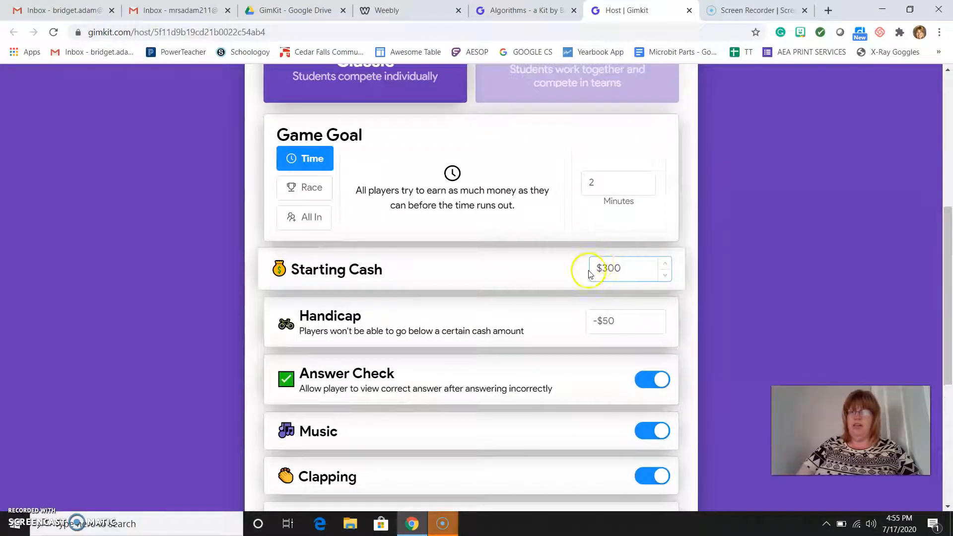
scroll(469, 304, "down", 6)
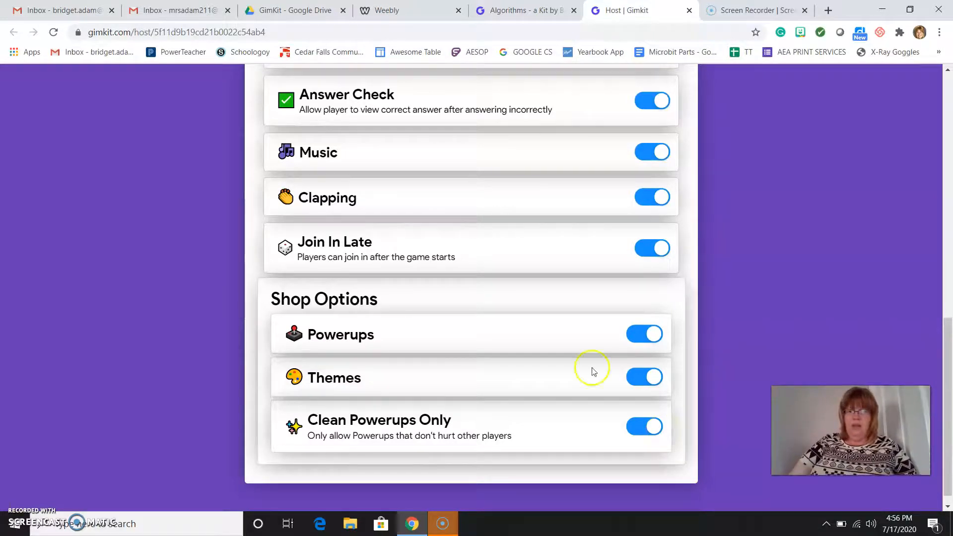
Continue with Classic mode and the 2-minute time goal to open the Algorithms game lobby for players to join.
scroll(559, 341, "up", 10)
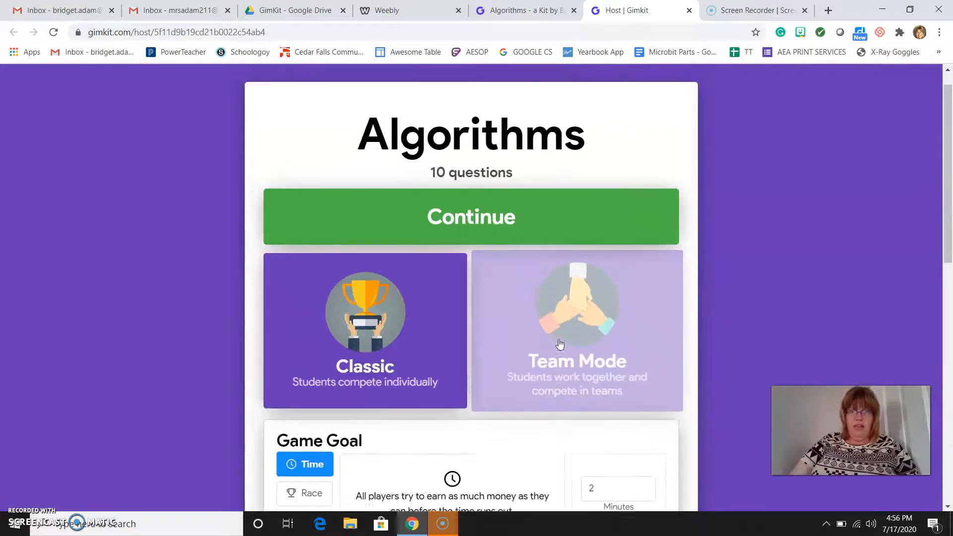
scroll(544, 290, "down", 3)
scroll(543, 294, "down", 2)
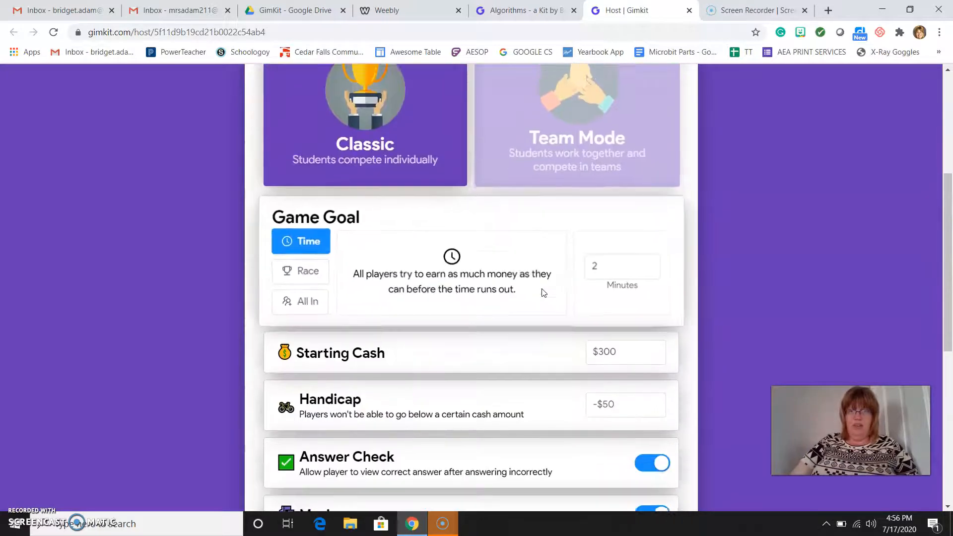
scroll(541, 288, "up", 3)
left_click(507, 121)
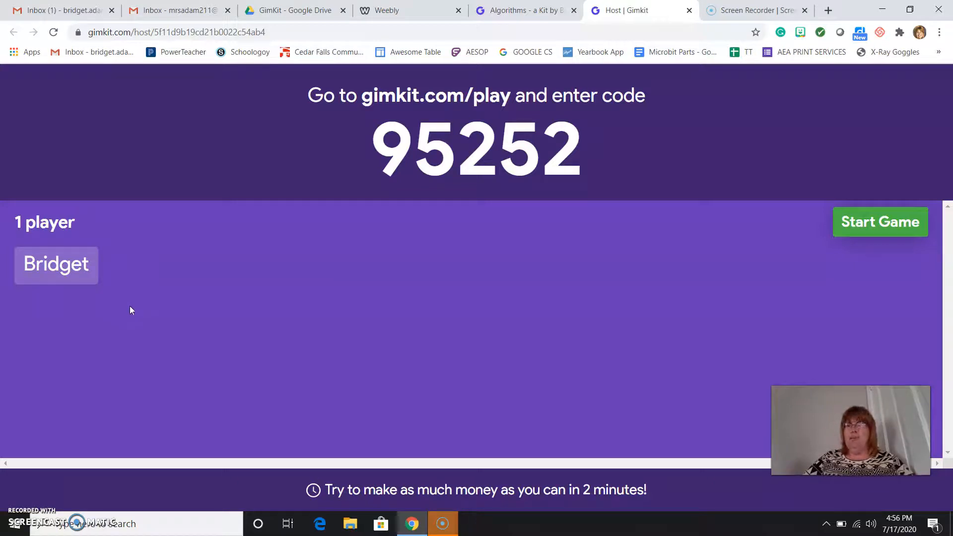
left_click(58, 268)
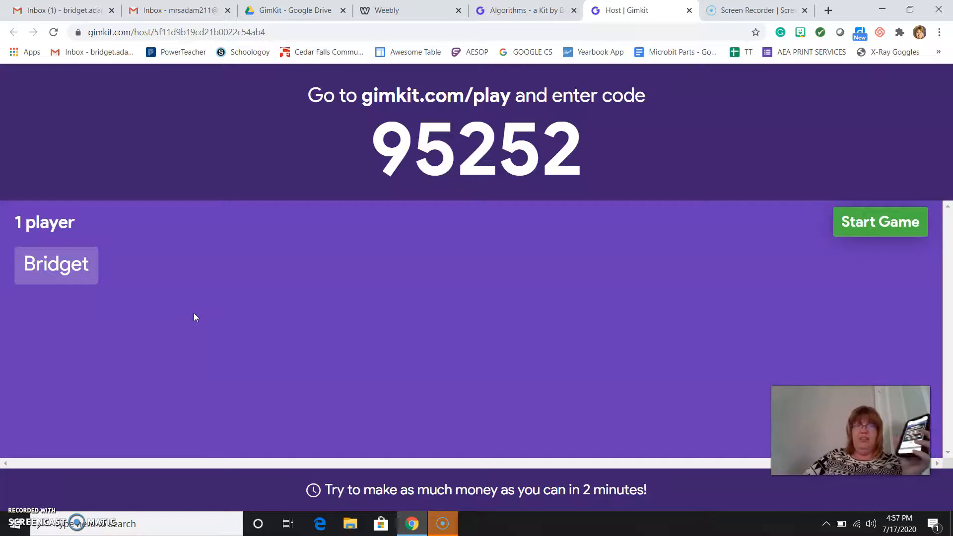
Start the live Algorithms game with the joined player and lower the computer's speaker volume to 19.
left_click(872, 230)
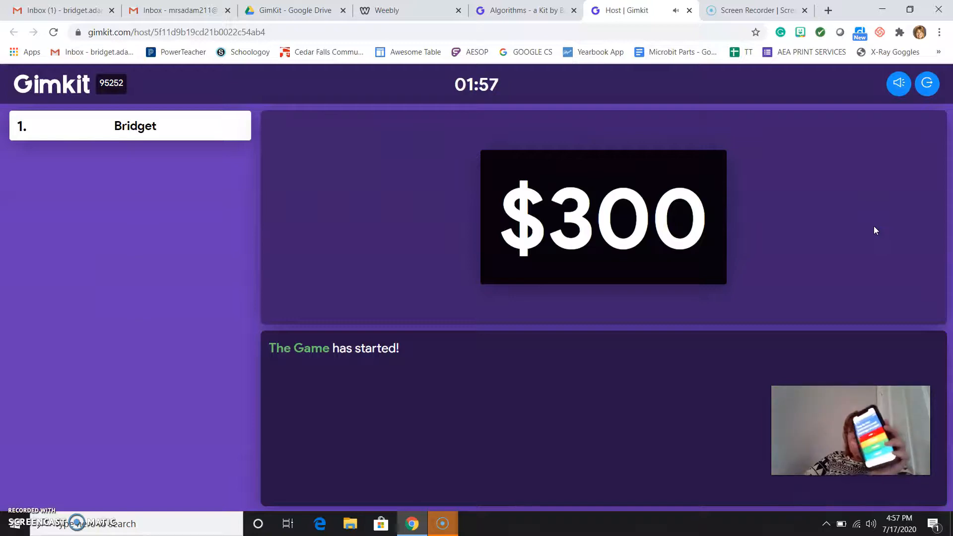
left_click(871, 524)
left_click_drag(880, 494, 798, 491)
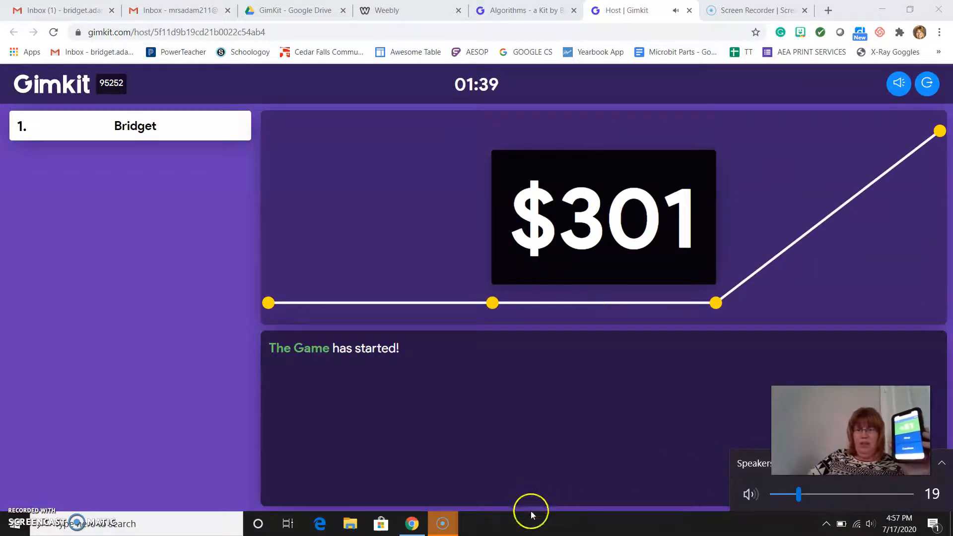
left_click(454, 511)
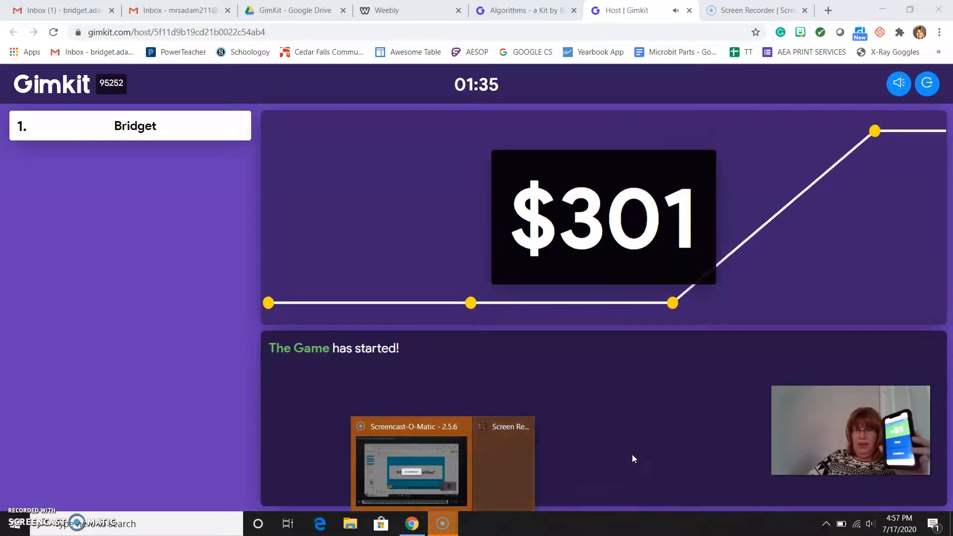
left_click(312, 340)
left_click(377, 344)
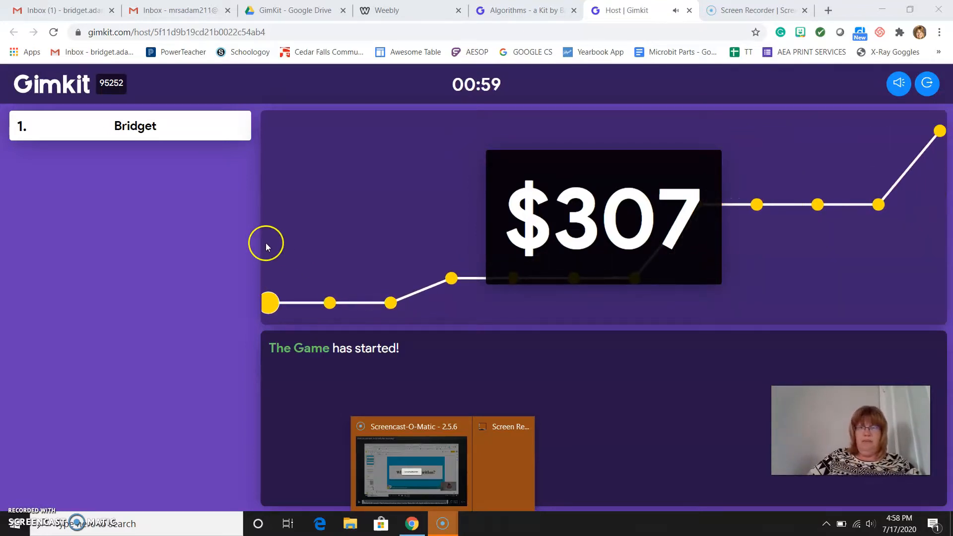
Close the live game's host page to end the demonstration and return to the Algorithms kit.
left_click(689, 10)
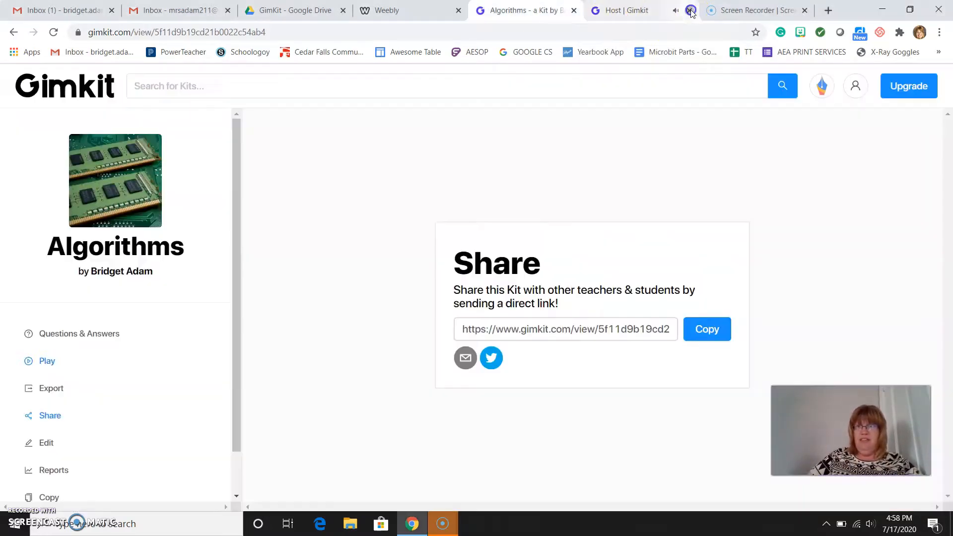
left_click(691, 11)
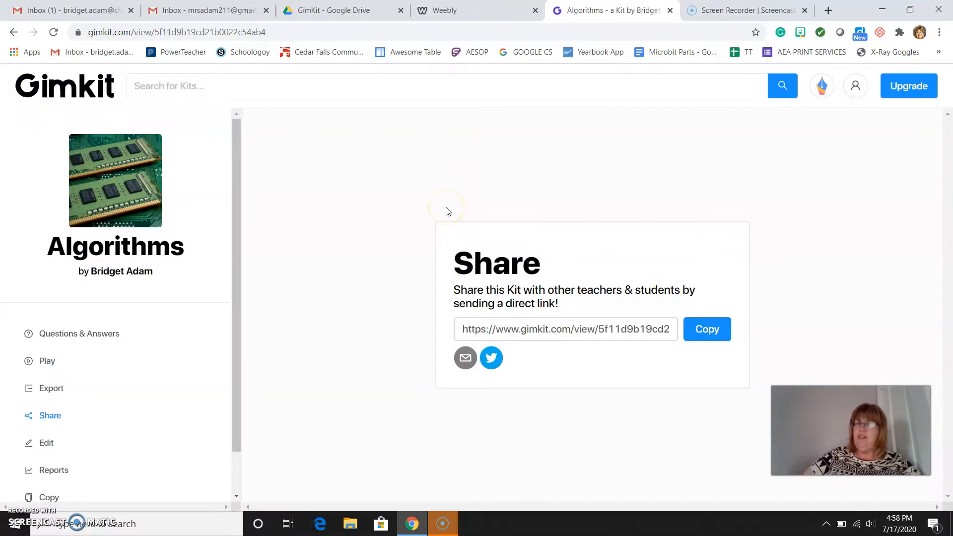